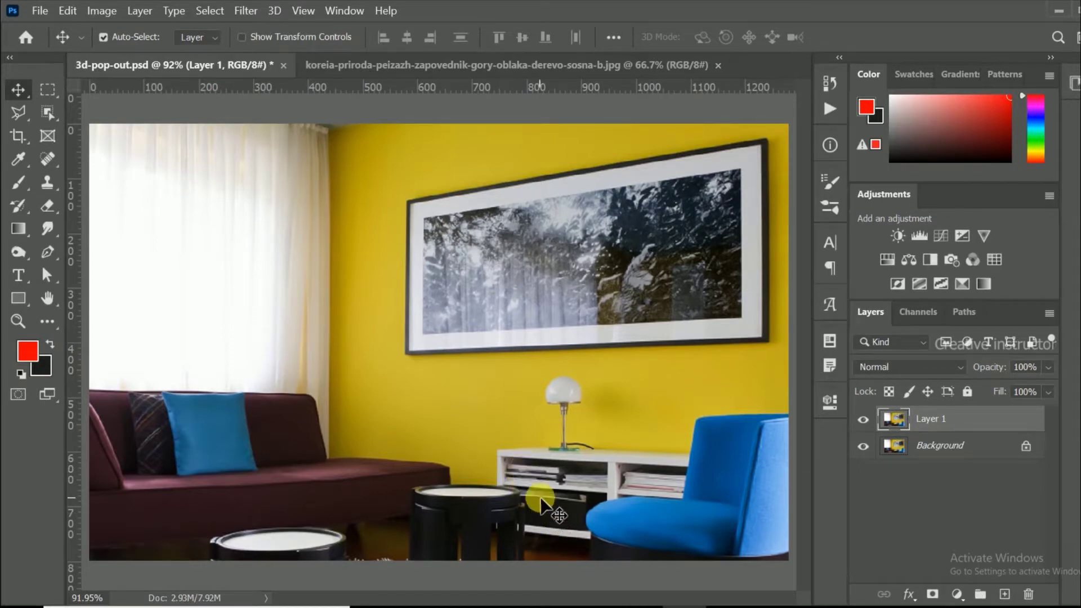
Draw a red 583 × 206 px rectangle shape over the framed picture.
left_click(11, 297)
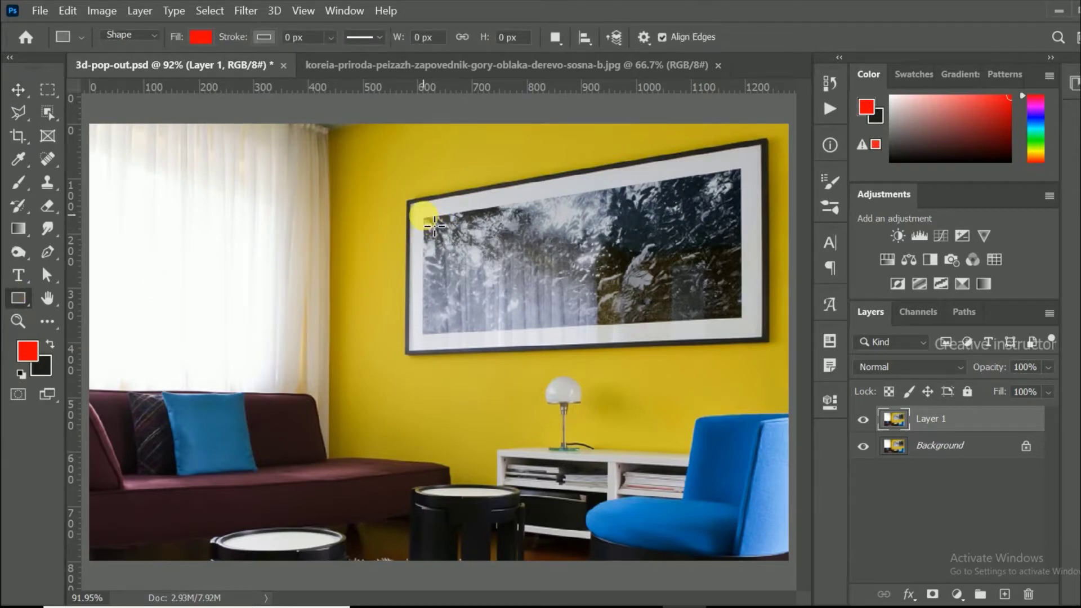
left_click_drag(434, 225, 752, 336)
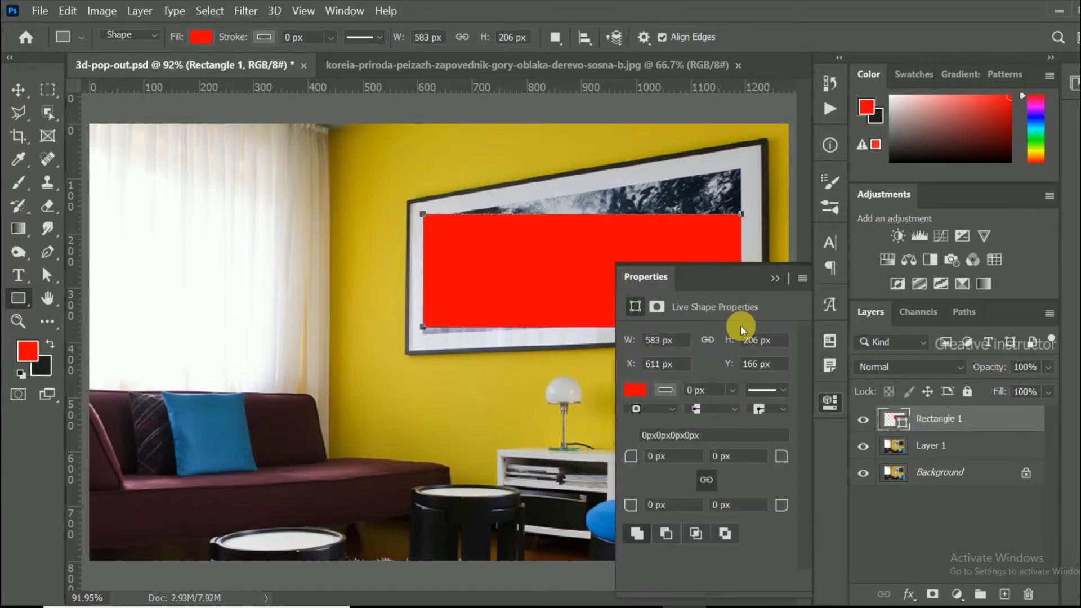
left_click(828, 405)
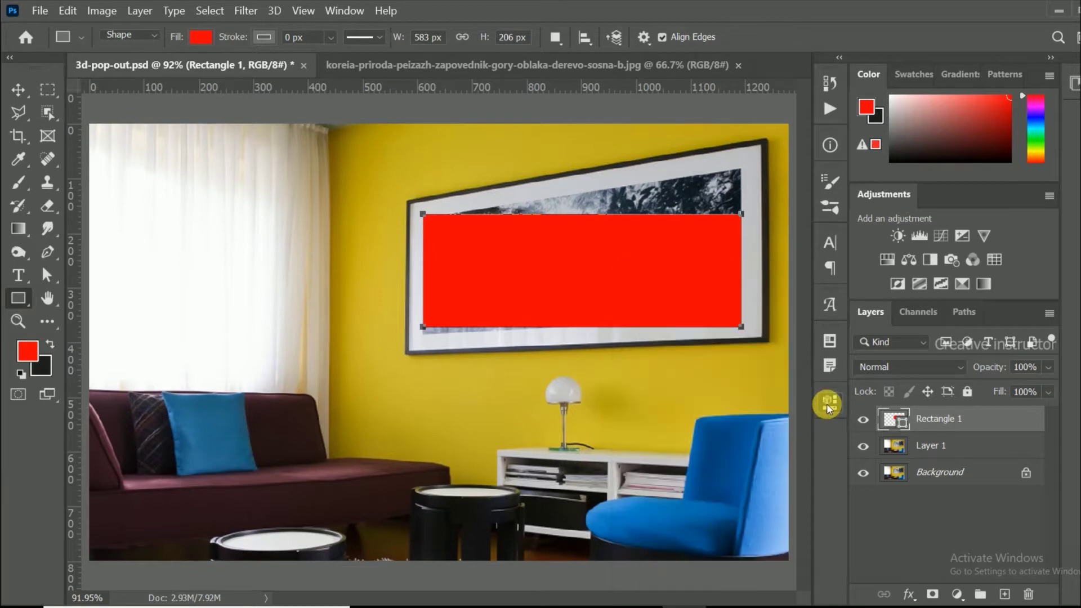
Lower Rectangle 1 to 68% opacity and pull its top-right anchor up to the frame corner.
left_click(1048, 367)
left_click(1021, 388)
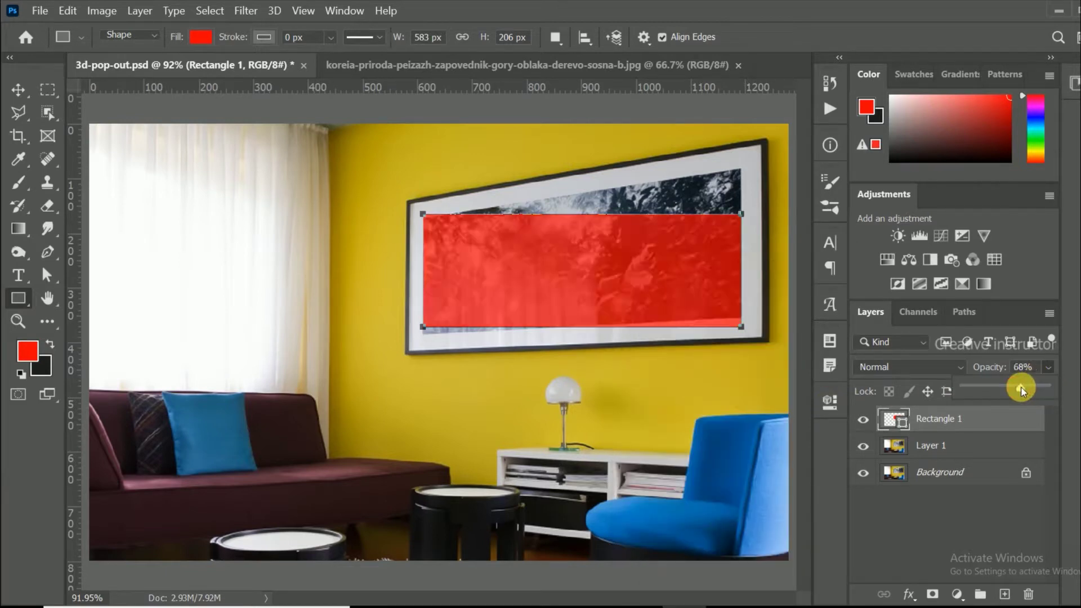
left_click(47, 274)
left_click(588, 356)
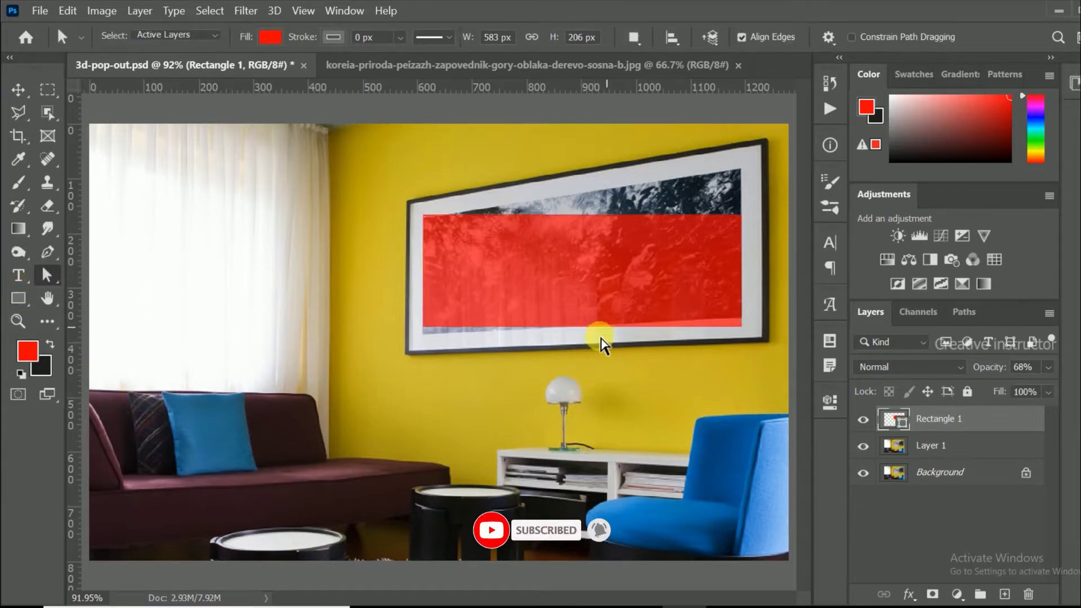
left_click(741, 329)
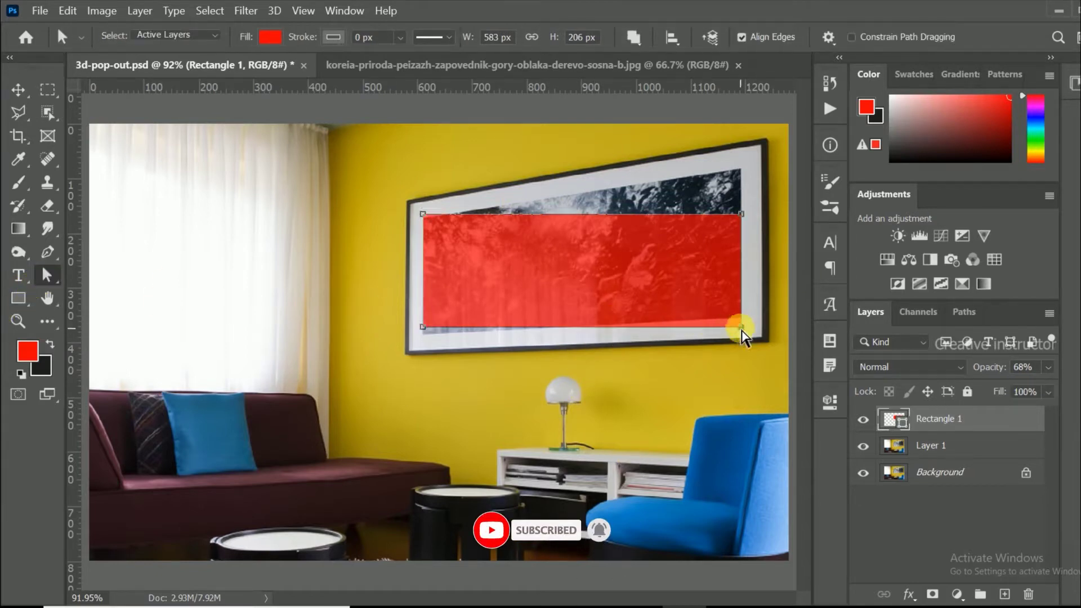
left_click_drag(738, 216, 739, 179)
Convert the shape to a regular path and align its remaining three corners with the tilted frame.
left_click(580, 257)
left_click_drag(740, 326, 740, 317)
left_click_drag(422, 327, 421, 335)
left_click_drag(430, 213, 424, 217)
left_click(516, 265)
Restore Rectangle 1 to 100% opacity.
left_click(18, 90)
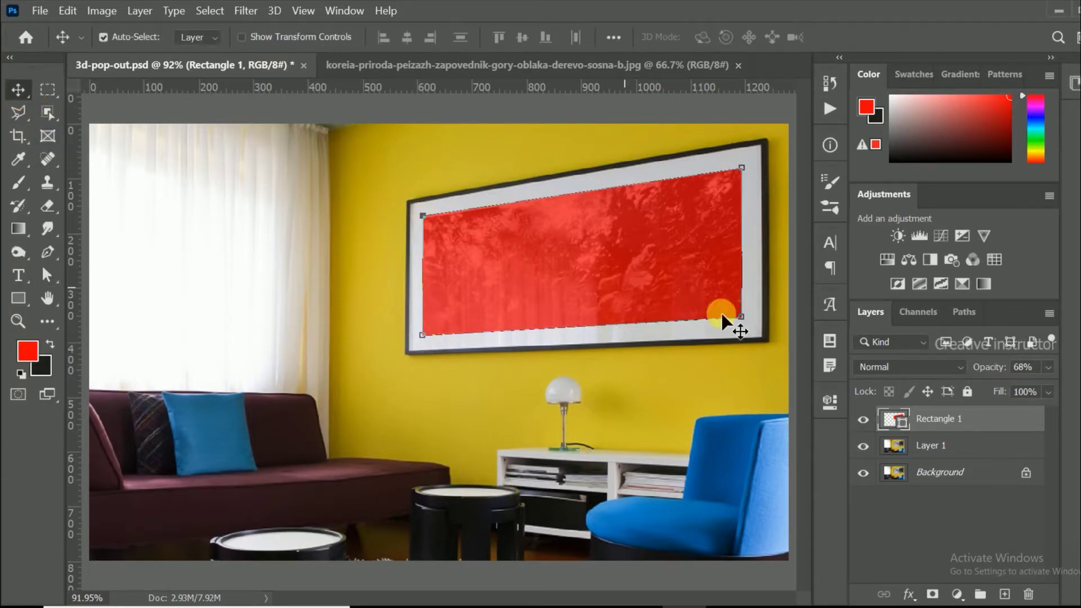
left_click(1045, 367)
left_click_drag(1020, 389, 1054, 384)
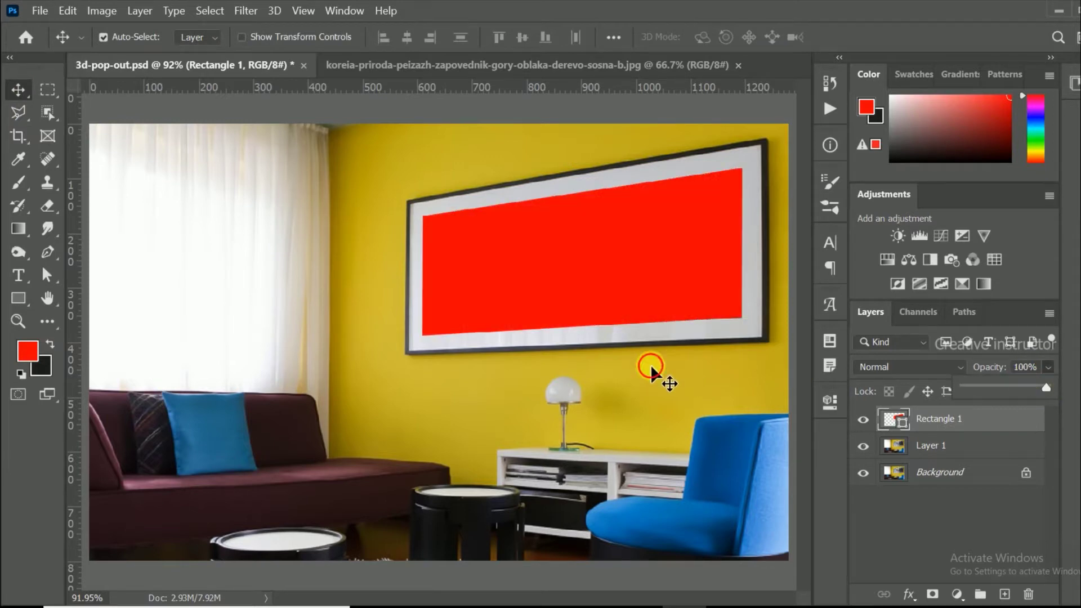
In the landscape image, unlock the background as Layer 0 and duplicate it as Layer 0 copy.
left_click(471, 69)
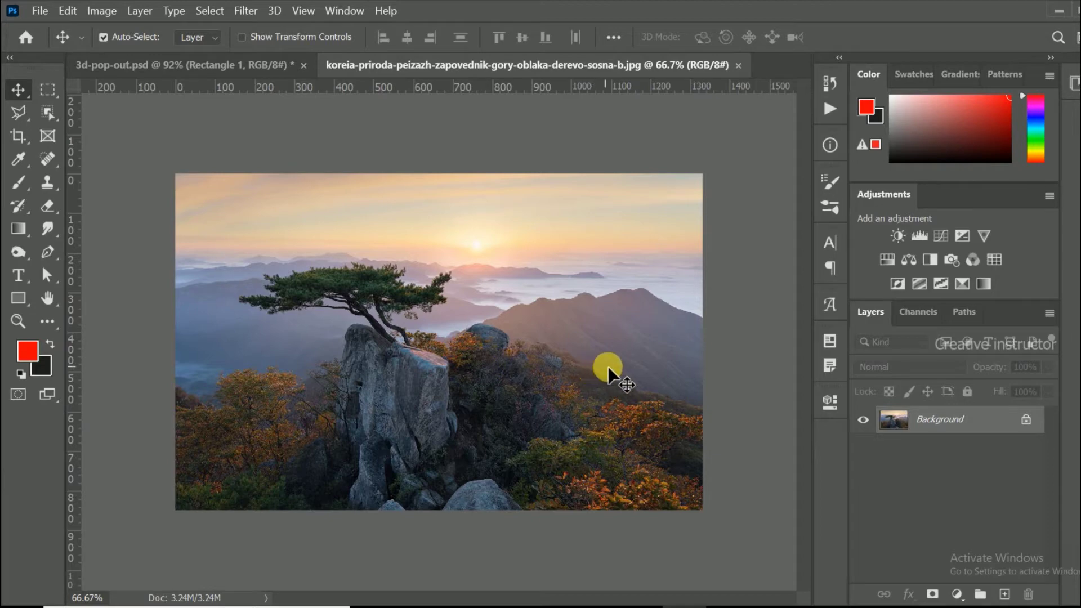
left_click(1026, 419)
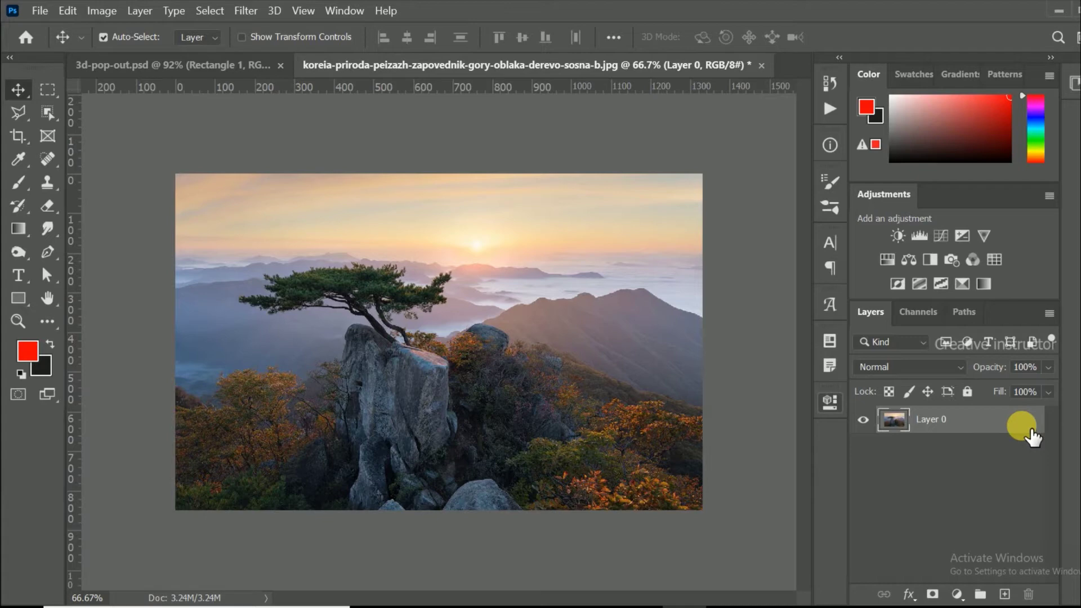
right_click(1030, 430)
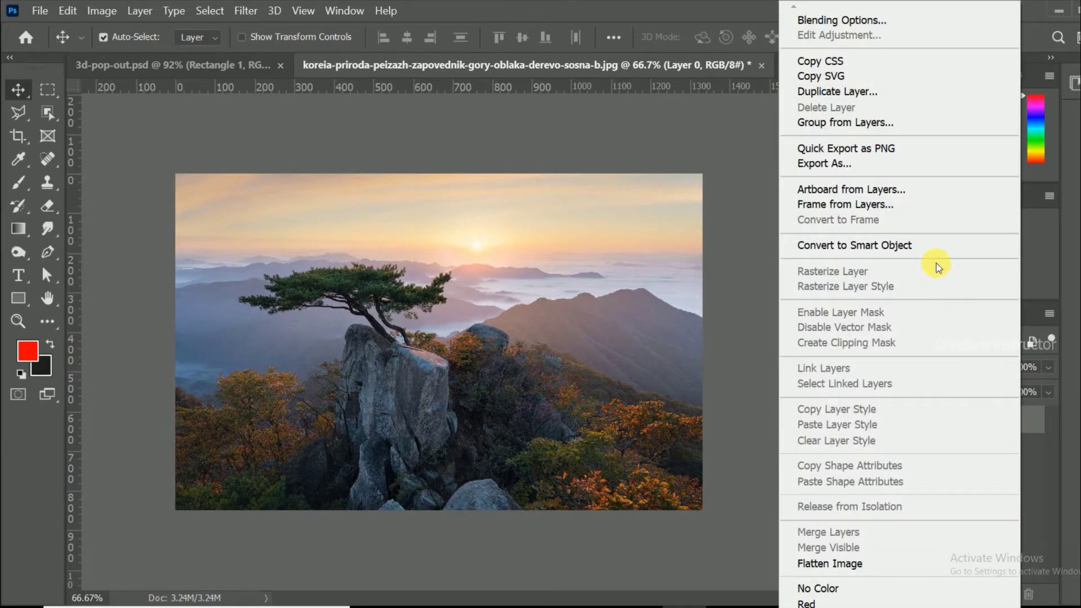
left_click(854, 94)
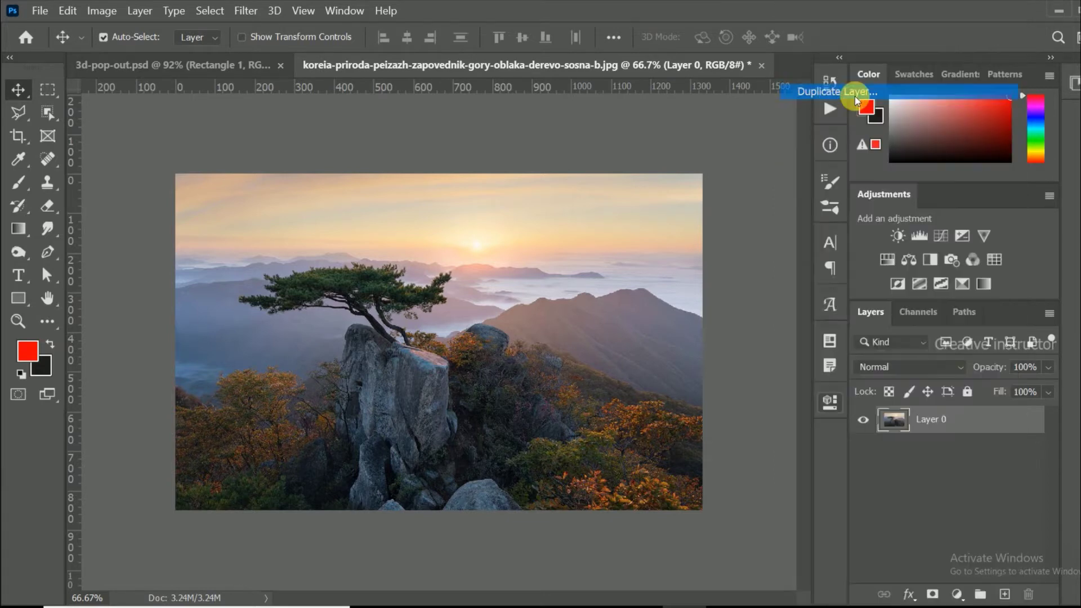
left_click(772, 179)
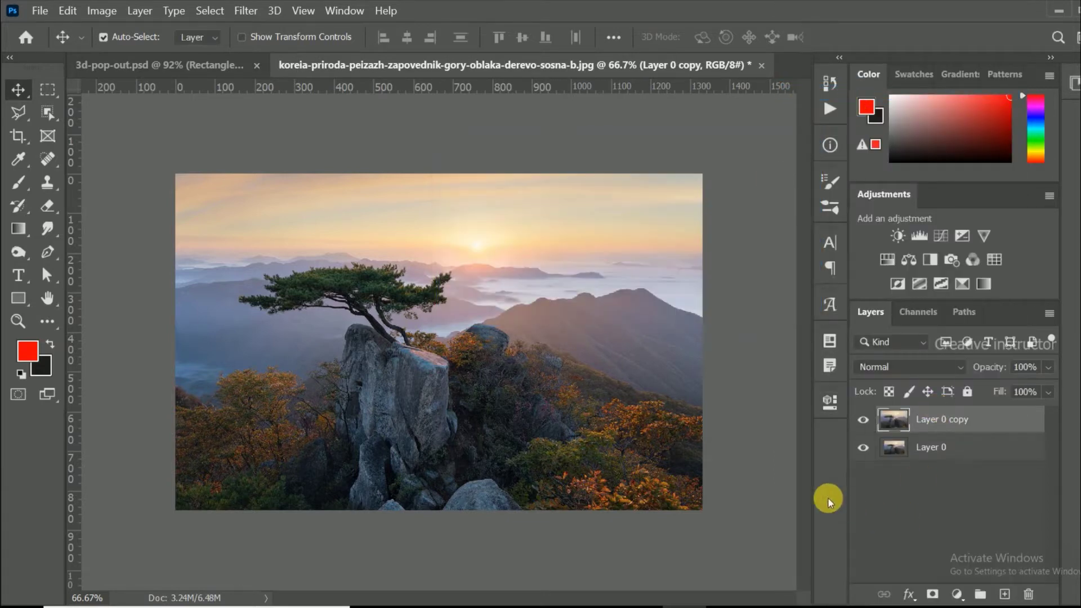
Hide the original Layer 0 and bring up Layer 0 copy's blending options.
left_click(894, 491)
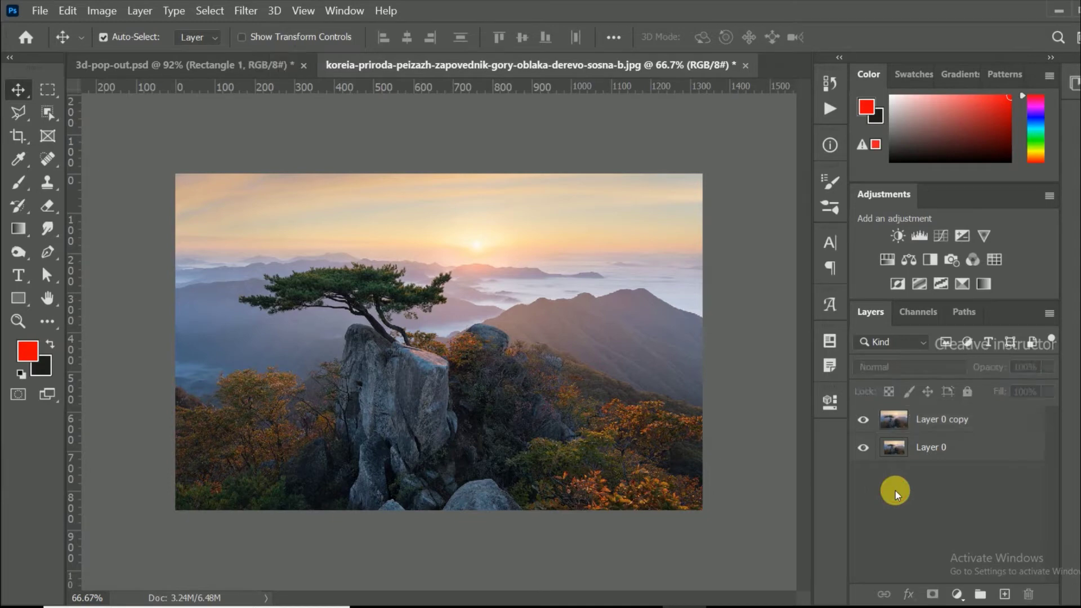
left_click(863, 447)
left_click(994, 432)
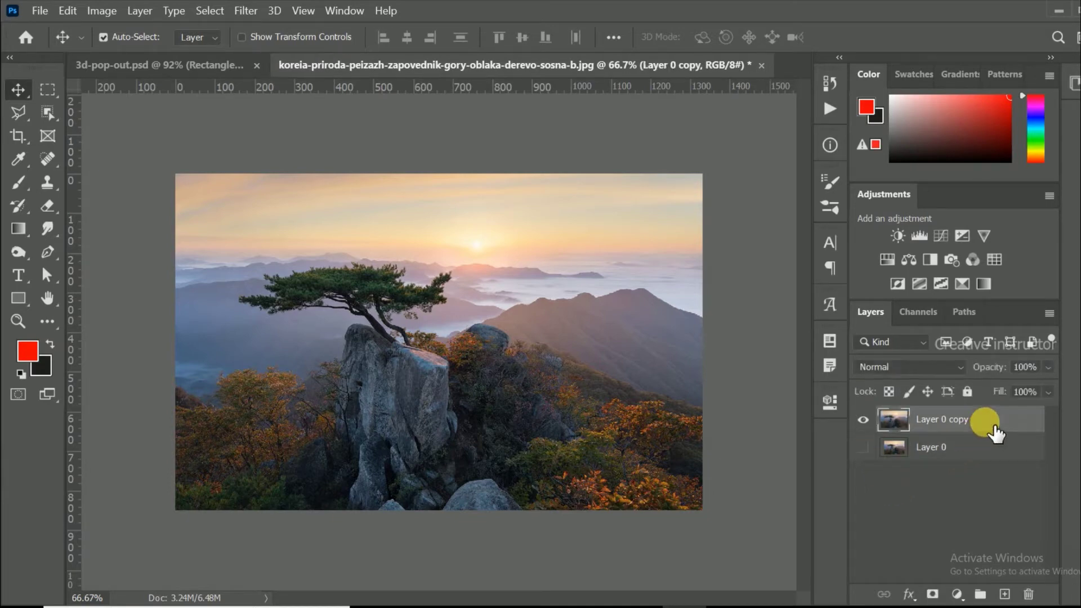
right_click(983, 422)
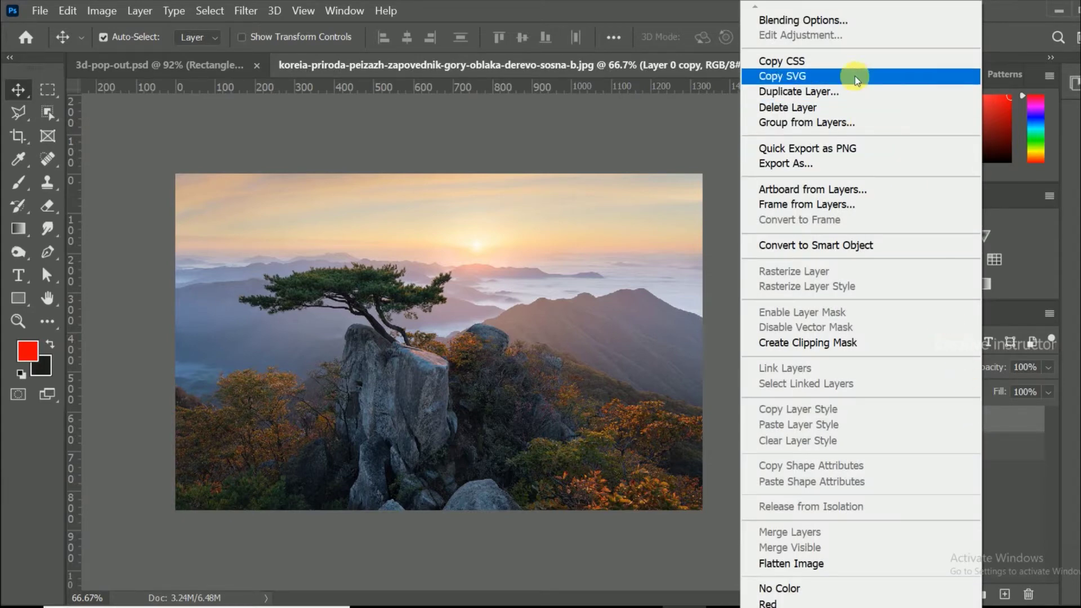
left_click(843, 27)
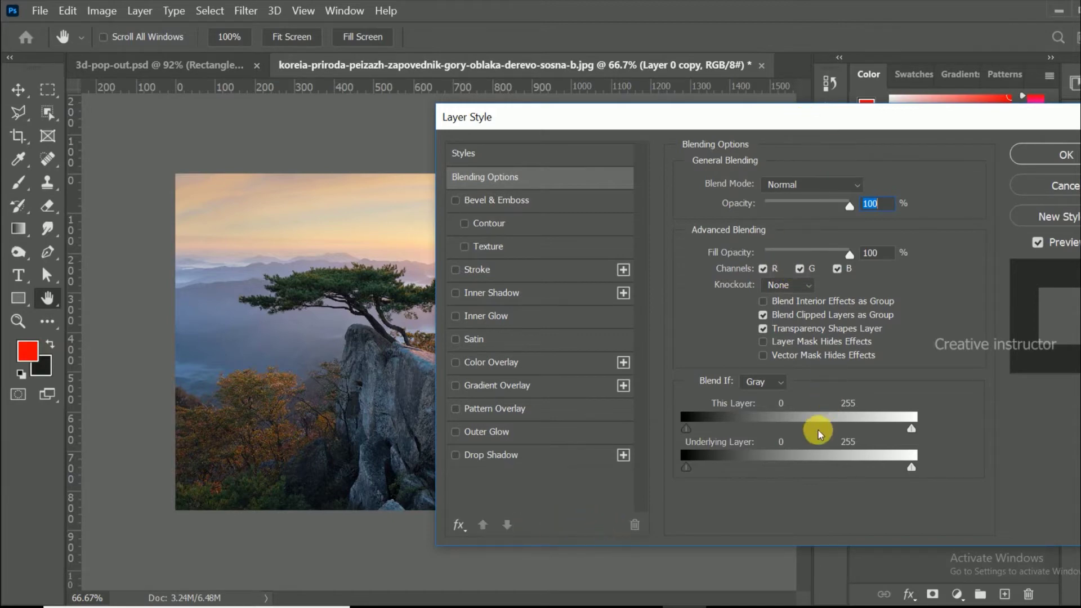
Set Blend If to Blue and drag This Layer's white slider to about 120.
left_click(784, 382)
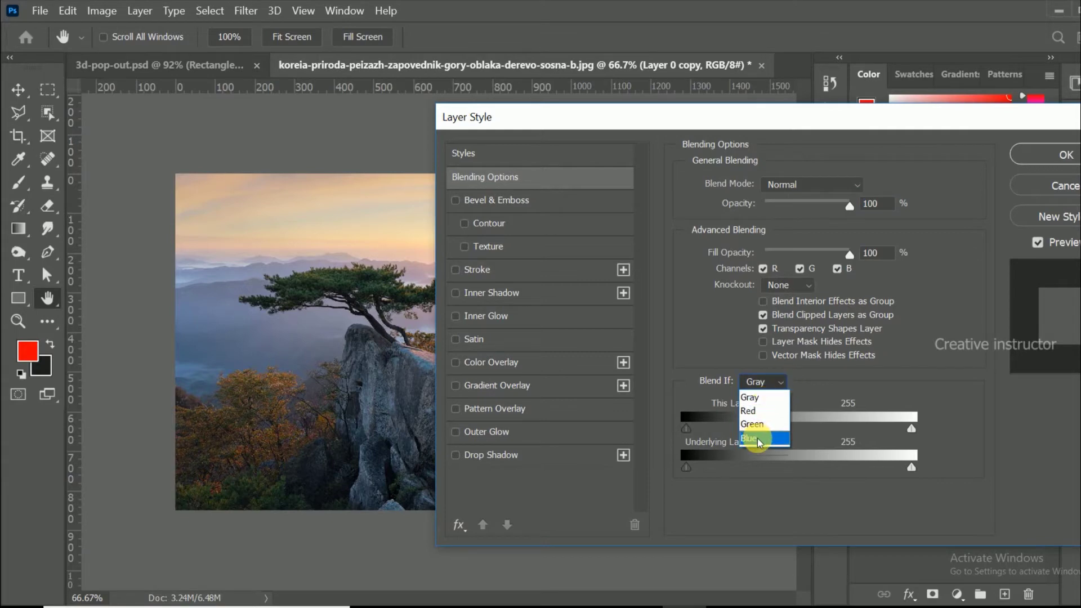
left_click(757, 438)
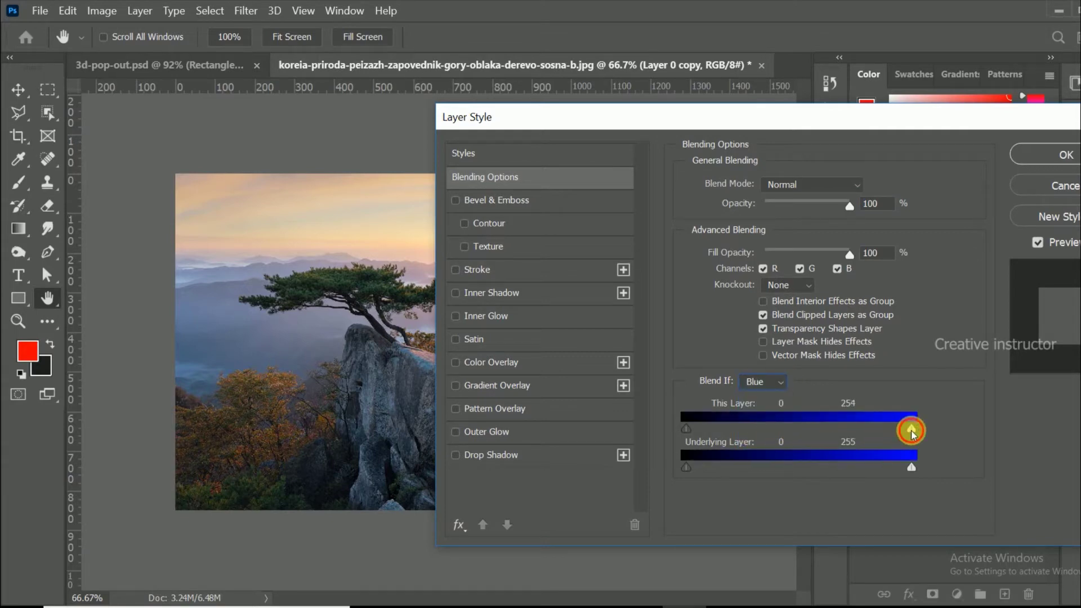
left_click_drag(912, 433, 799, 436)
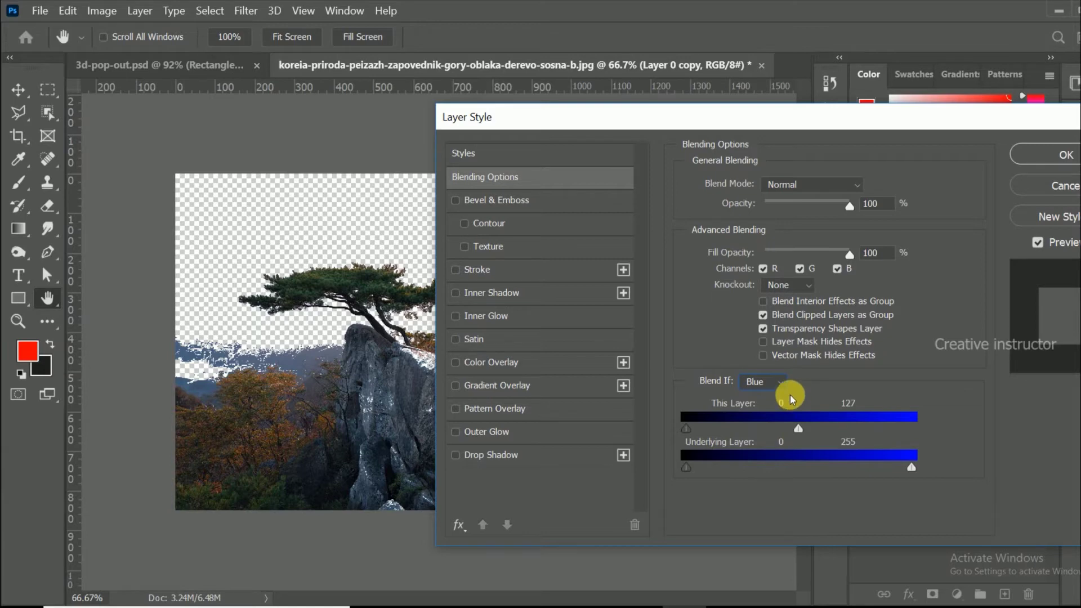
left_click_drag(798, 425, 792, 428)
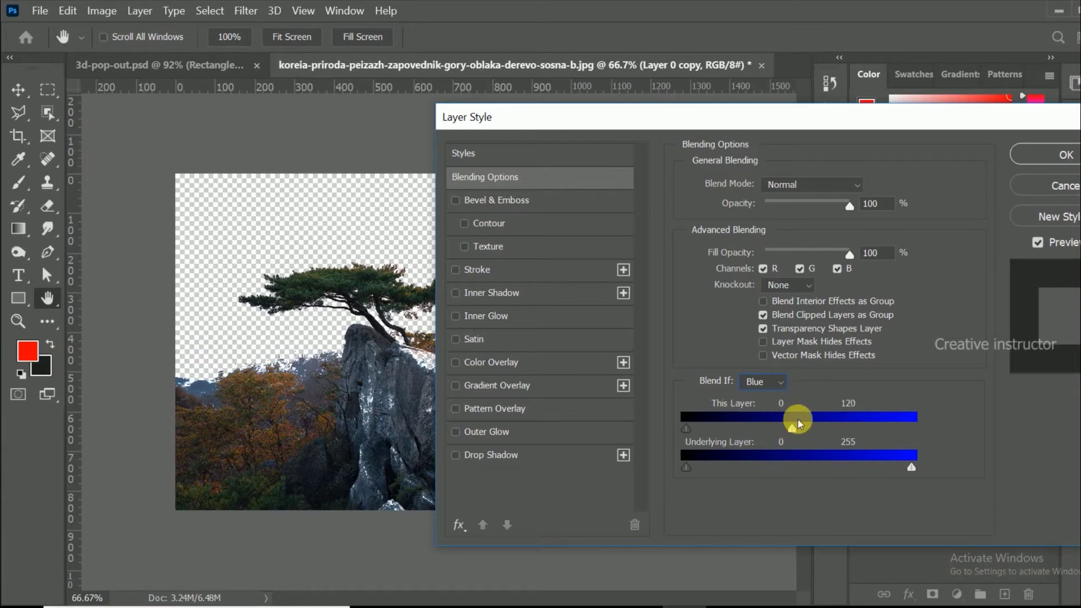
left_click(1039, 159)
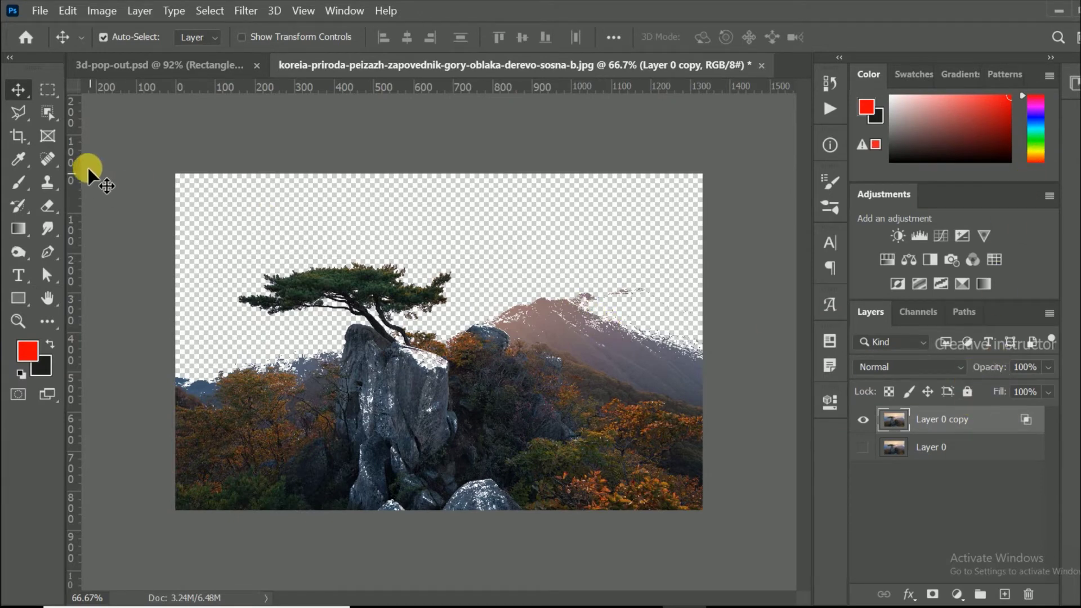
Delete the bottom, right-side mountains and lower rocks from Layer 0 copy, then show Layer 0 again.
left_click(48, 89)
left_click_drag(171, 348, 765, 538)
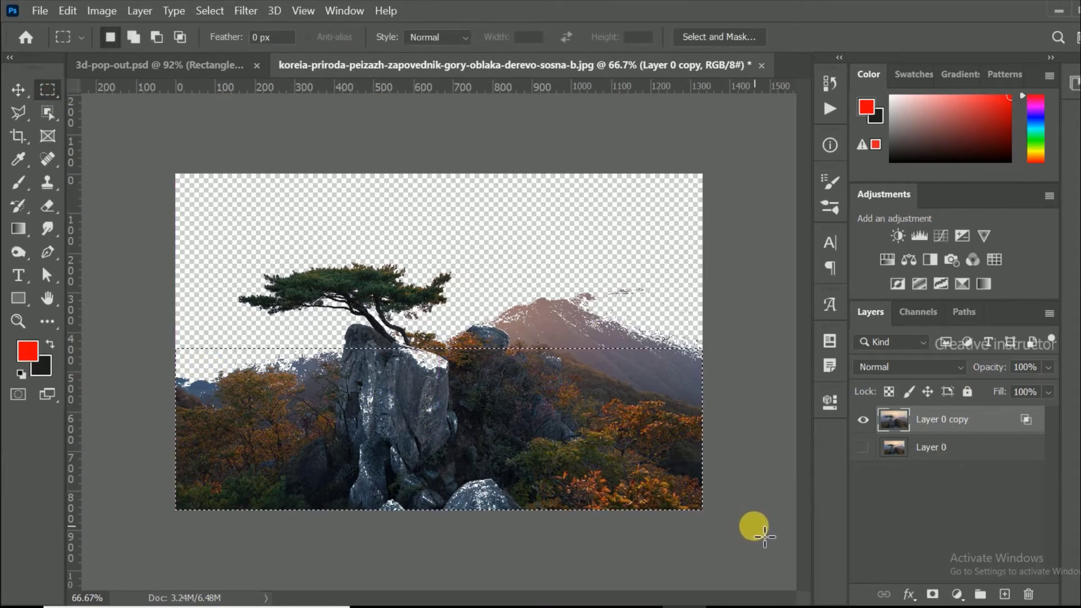
key("Delete")
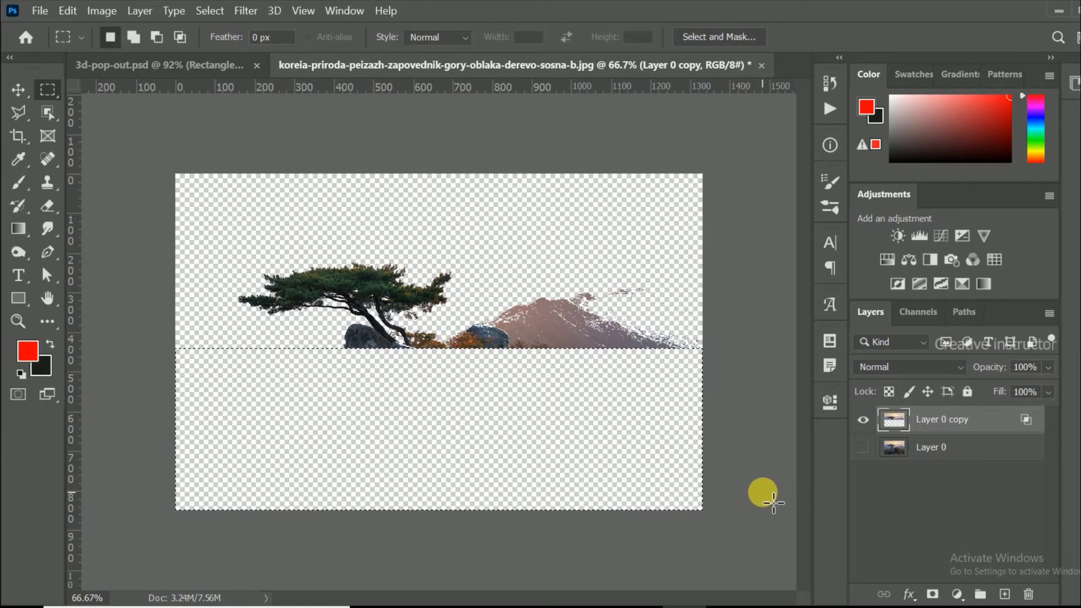
mouse_move(702, 491)
left_mouse_down()
mouse_move(574, 272)
mouse_move(457, 183)
left_mouse_up()
key("Delete")
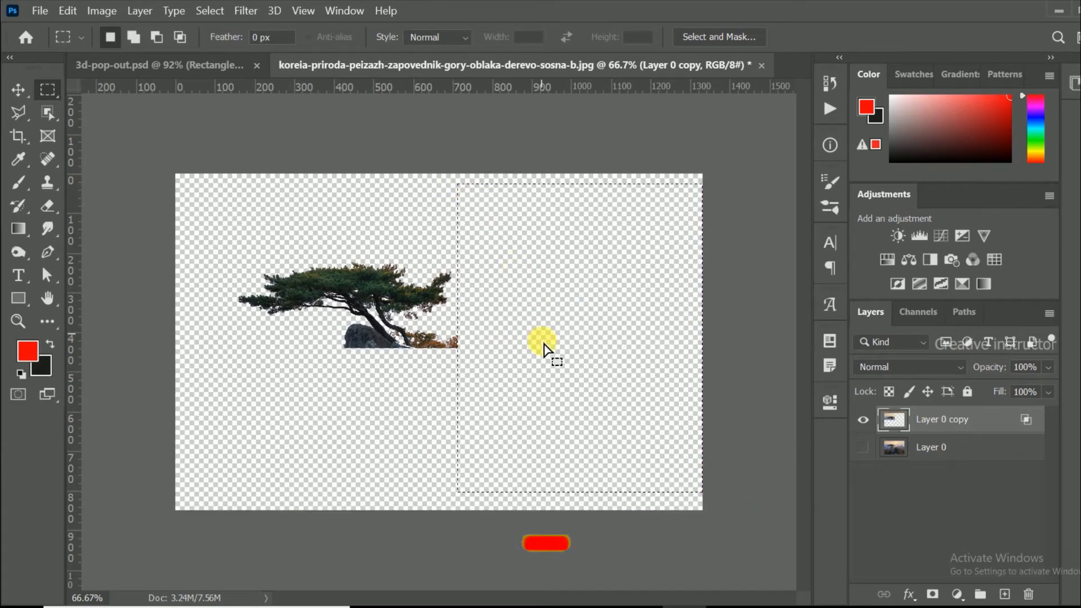
left_click_drag(537, 402, 328, 335)
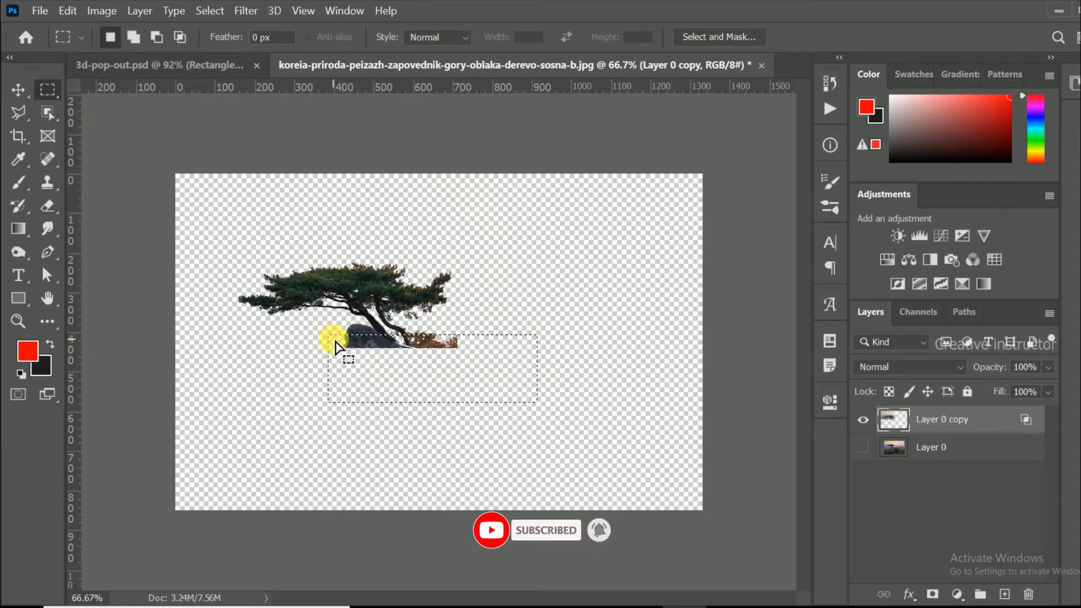
key("Delete")
key("ctrl+d")
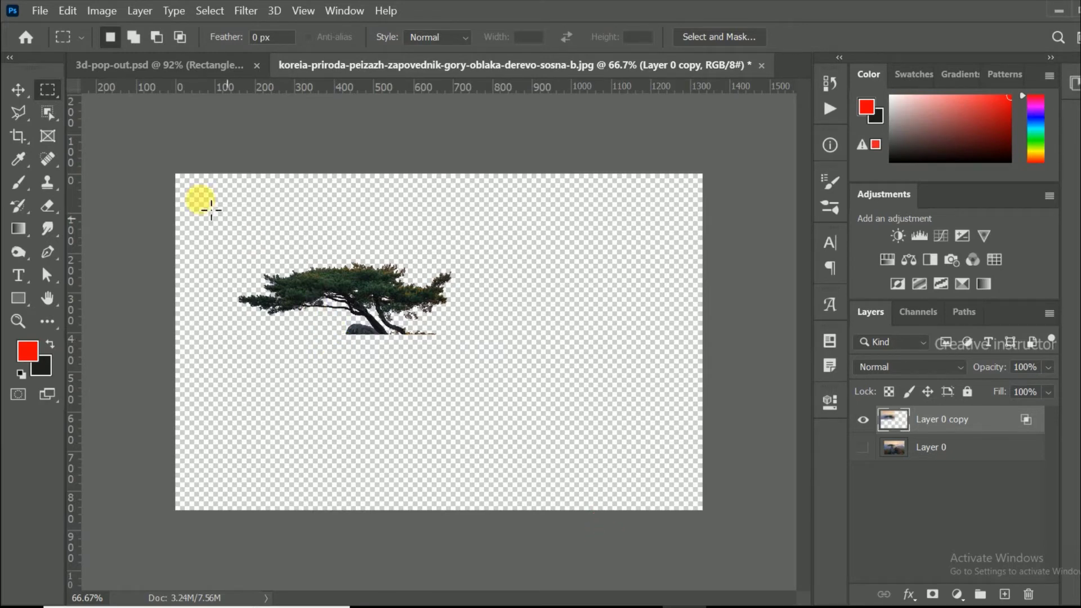
left_click(863, 448)
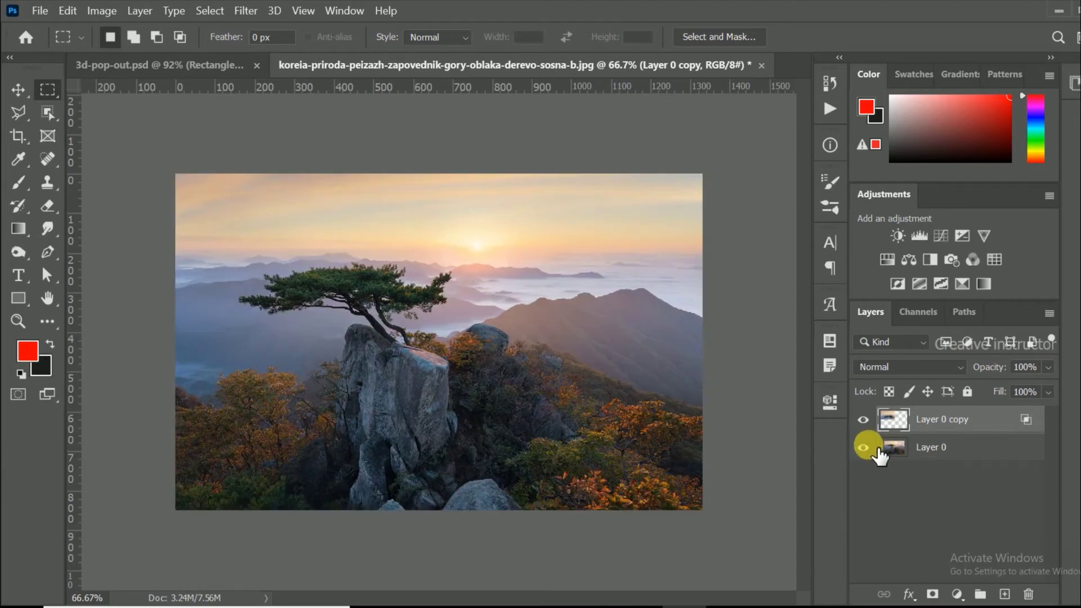
Convert Layer 0 copy to a smart object and drag it with Layer 0 into 3d-pop-out.psd.
right_click(990, 418)
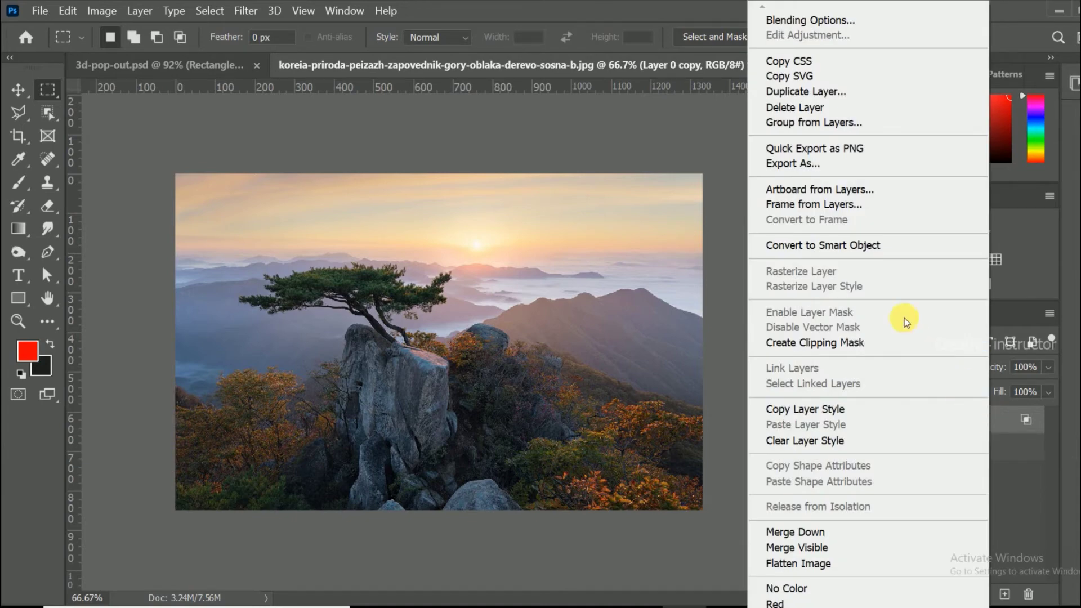
left_click(871, 246)
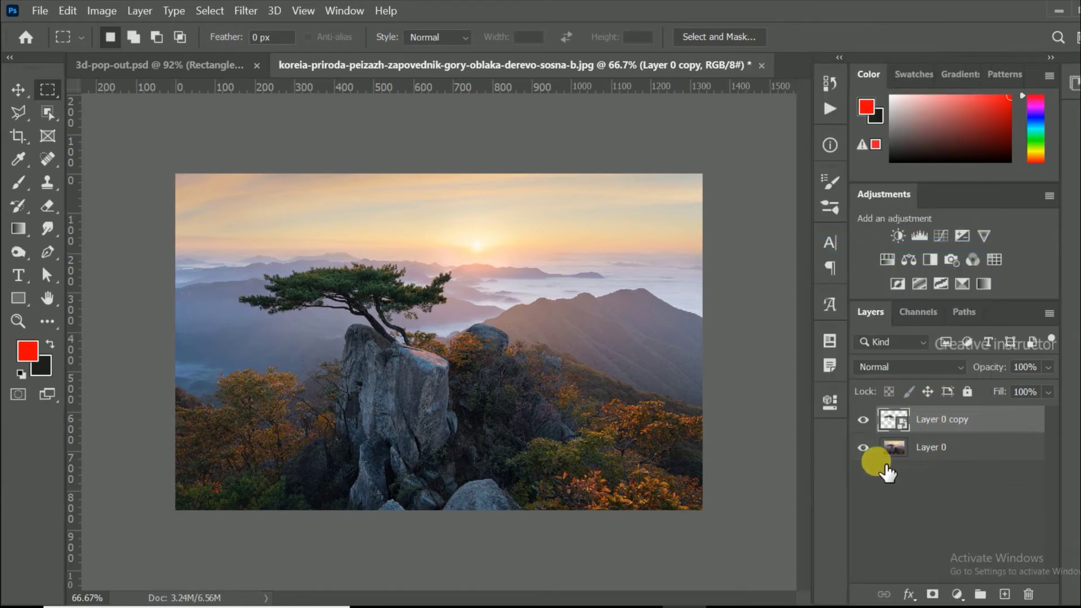
left_click(976, 450, "shift")
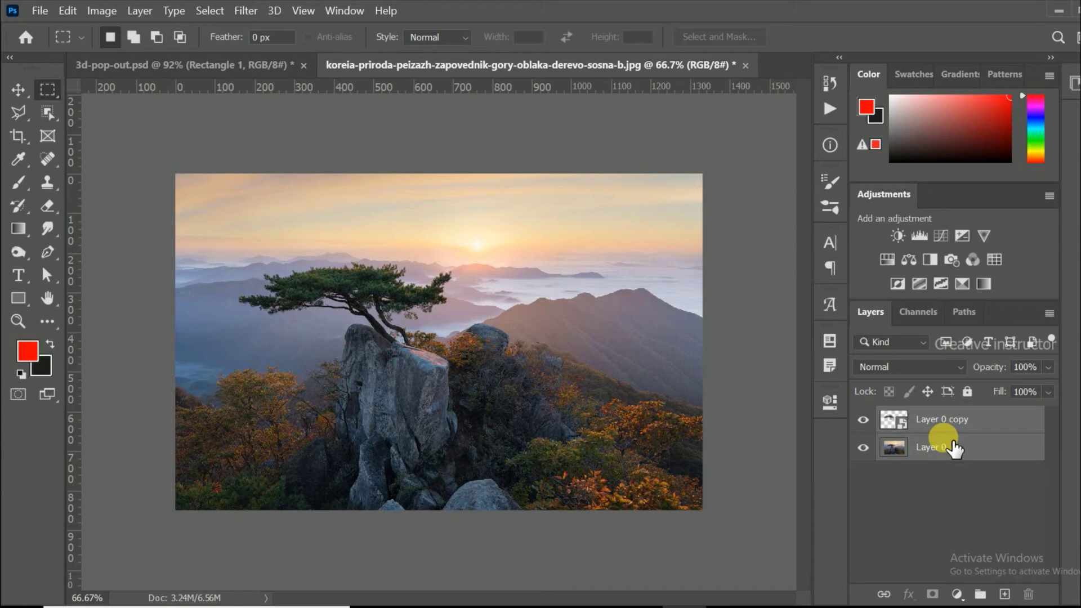
left_click(20, 87)
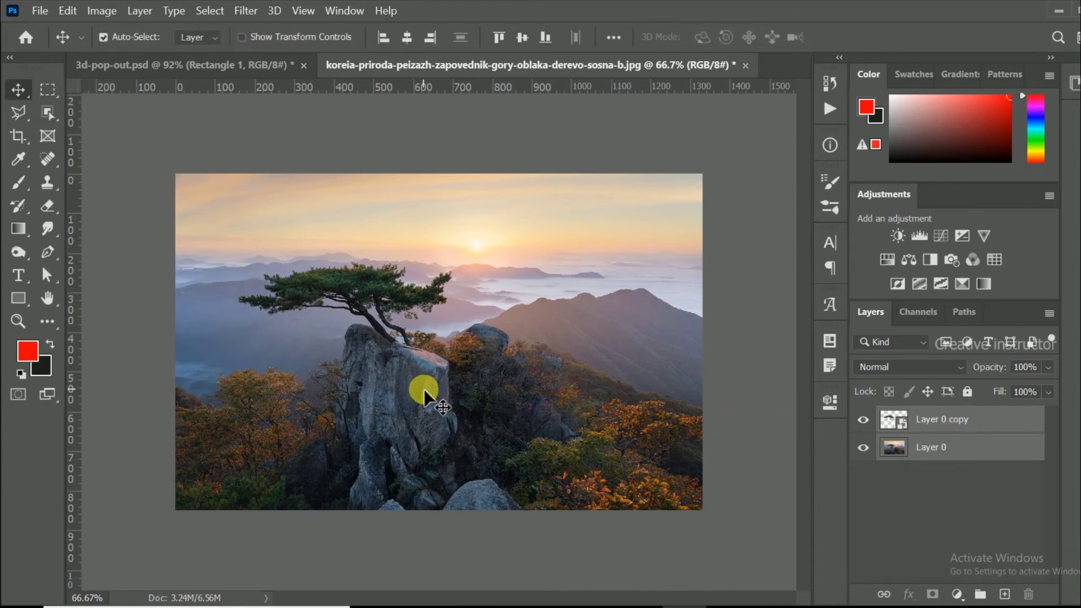
left_click_drag(424, 389, 512, 245)
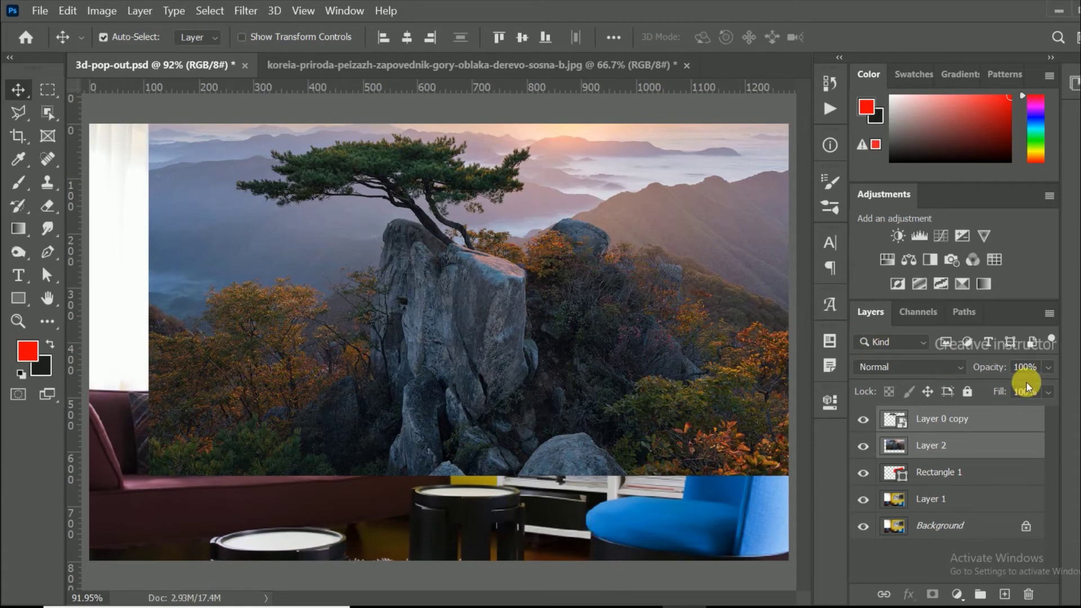
Set both imported landscape layers to 68% opacity.
left_click(1049, 370)
left_click_drag(1043, 389, 1021, 391)
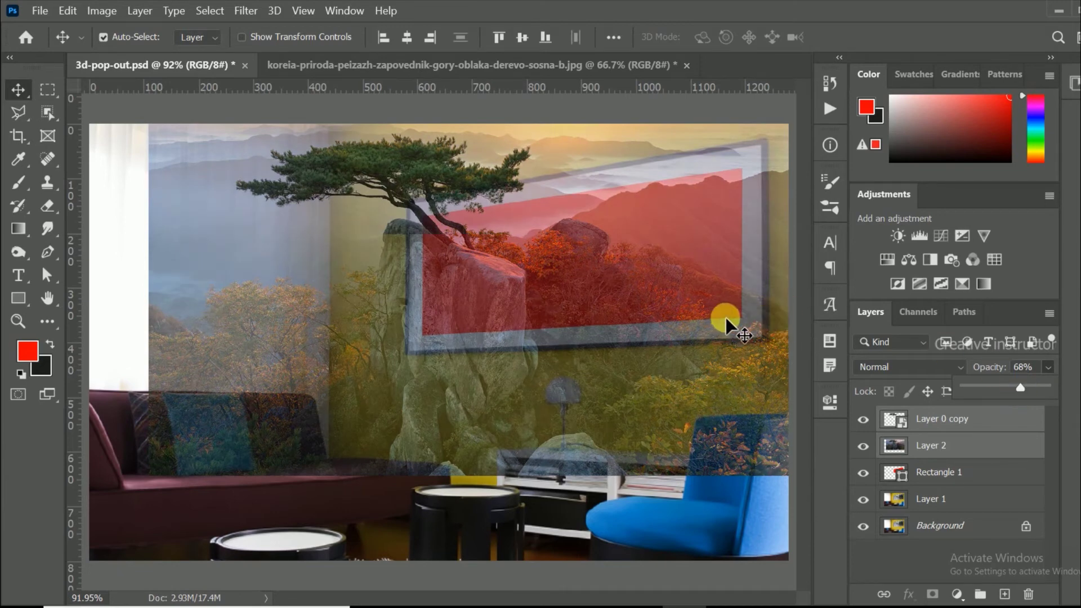
left_click(430, 181)
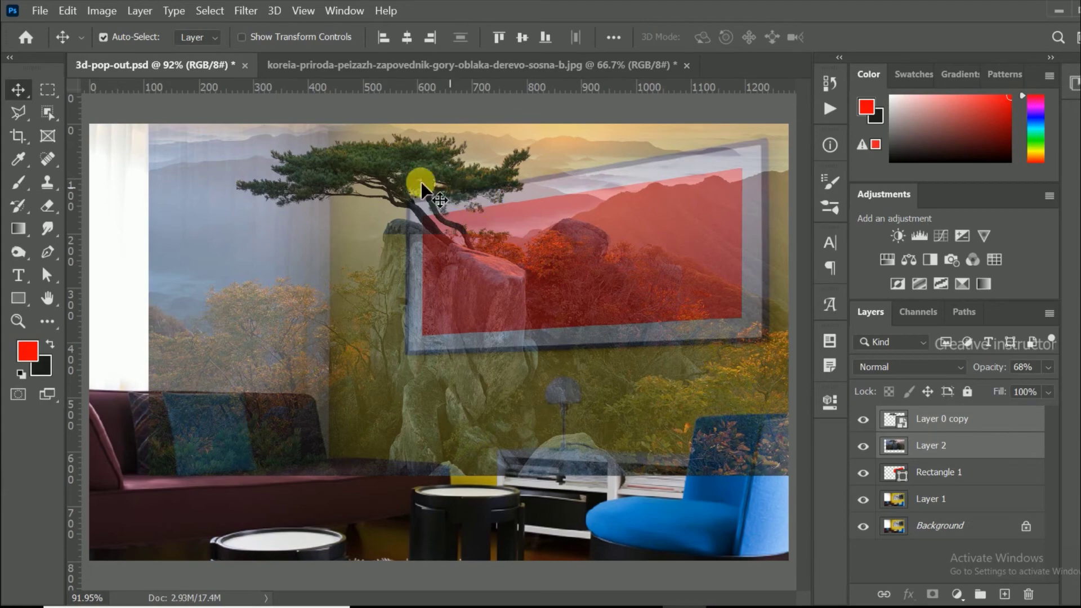
left_click(67, 13)
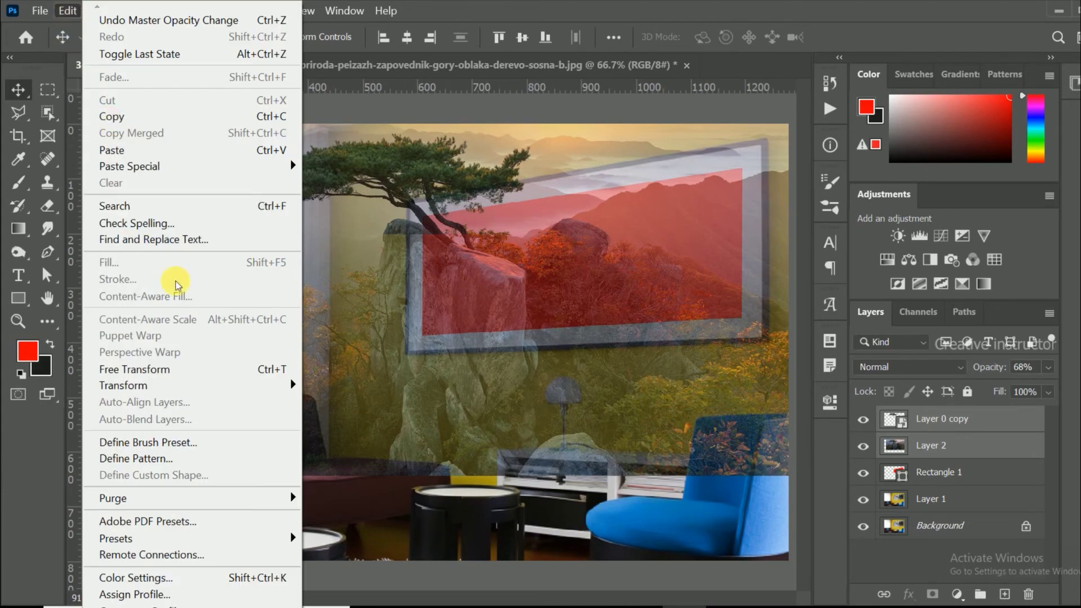
Free Transform the landscape layers to 64% width and position them over the wall frame.
left_click(187, 369)
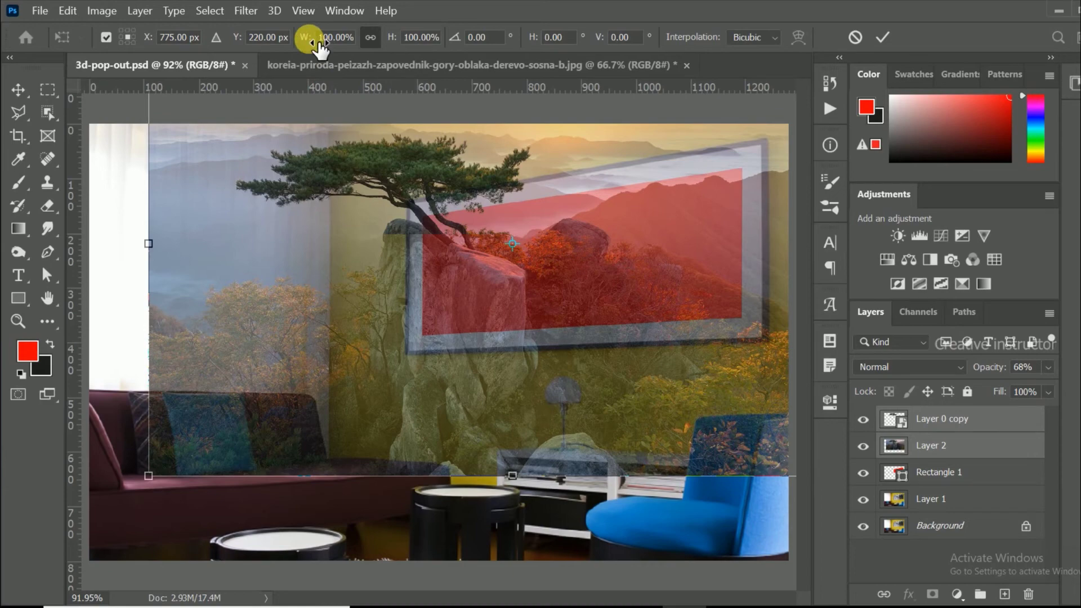
left_click_drag(318, 50, 272, 49)
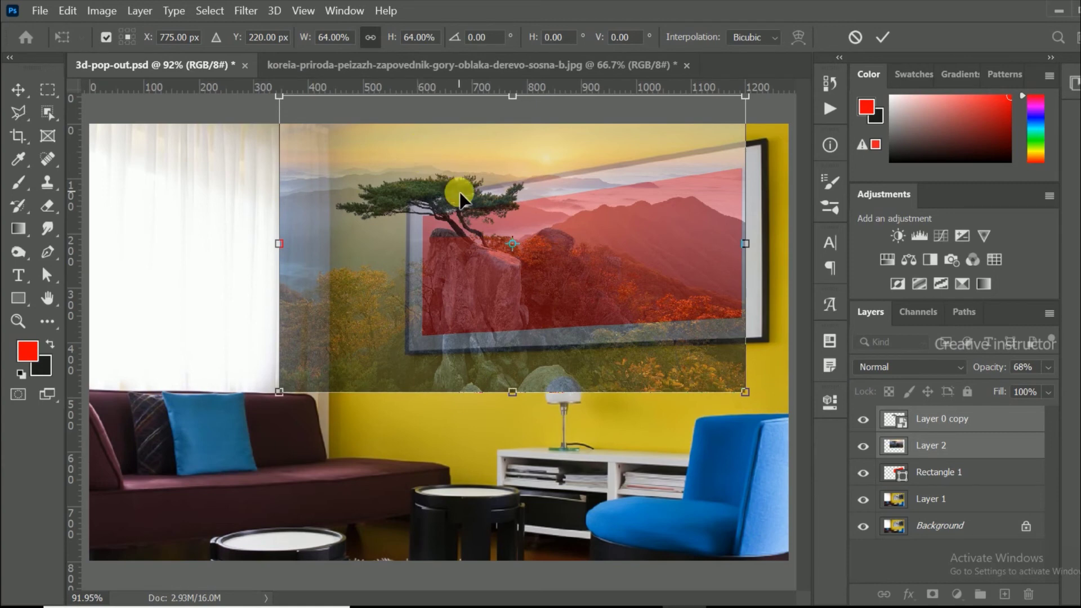
left_click_drag(579, 258, 621, 264)
key("Return")
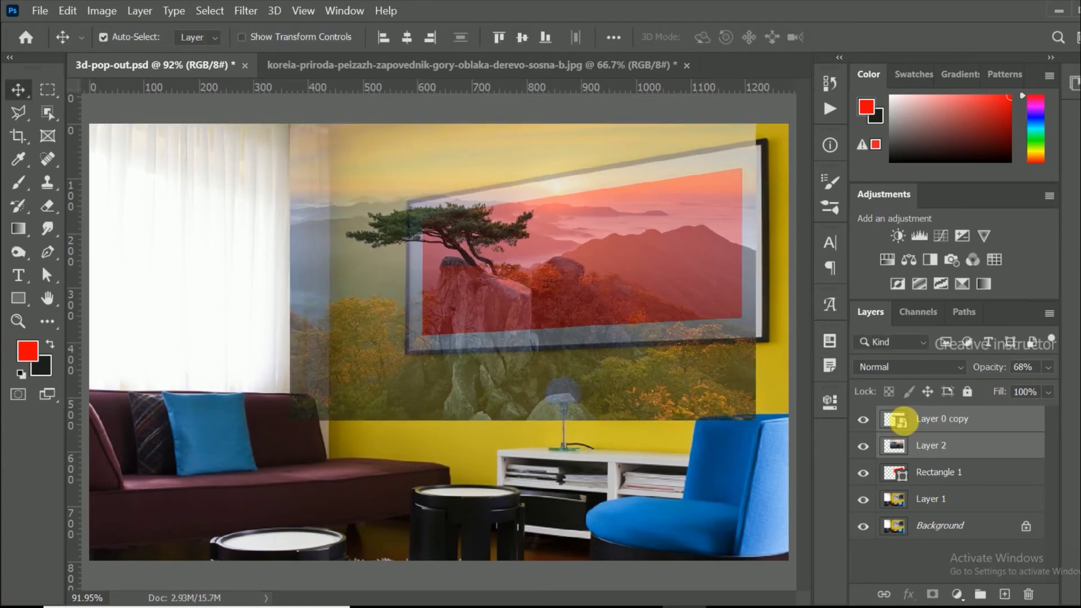
Set Layer 2 and Layer 0 copy back to 100% opacity.
left_click(989, 447)
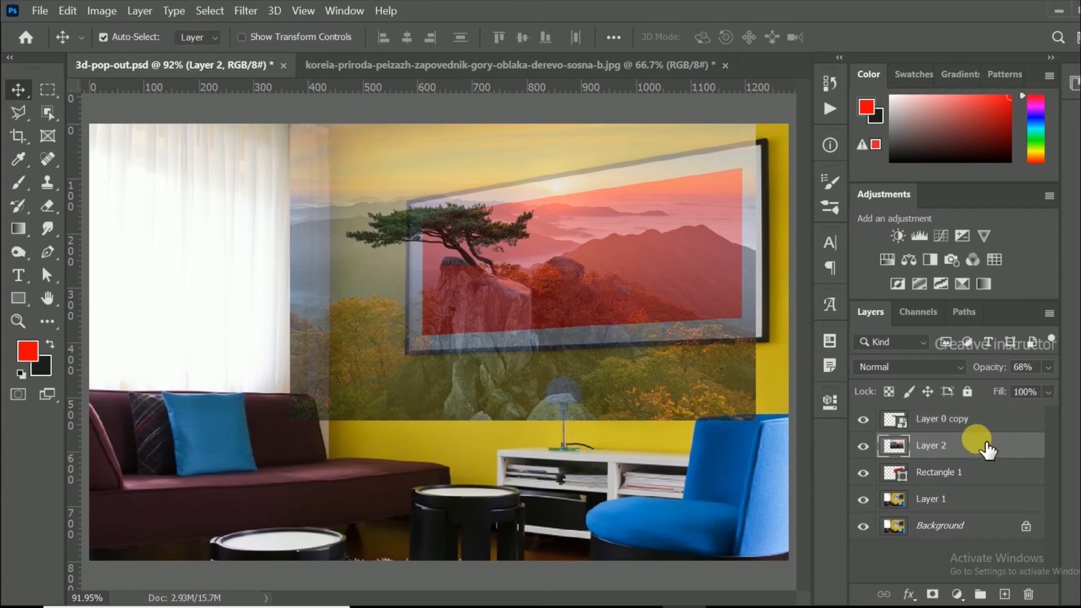
mouse_move(1048, 374)
left_mouse_down()
mouse_move(1032, 381)
mouse_move(1057, 387)
left_mouse_up()
left_click(963, 423)
left_click(1047, 367)
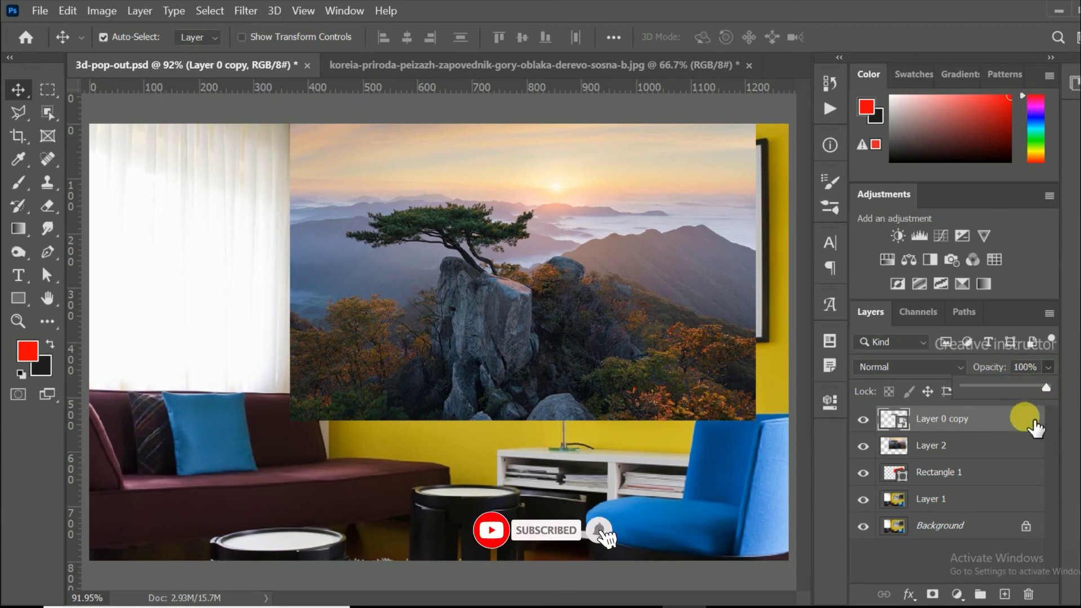
Make Layer 2 a clipping mask on Rectangle 1.
left_click(994, 454)
left_click(994, 452)
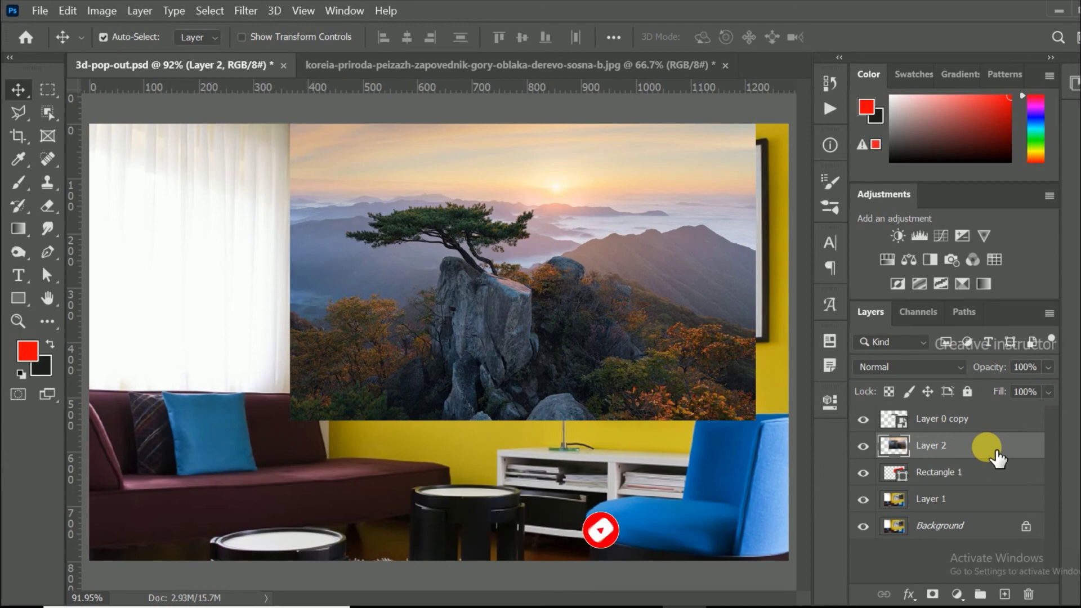
right_click(991, 452)
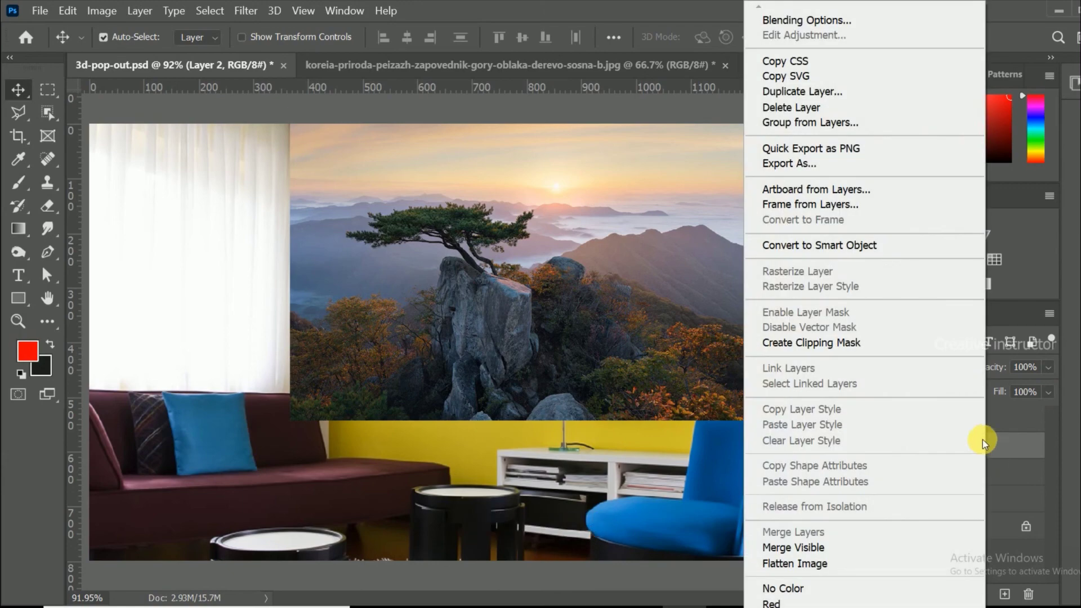
left_click(856, 344)
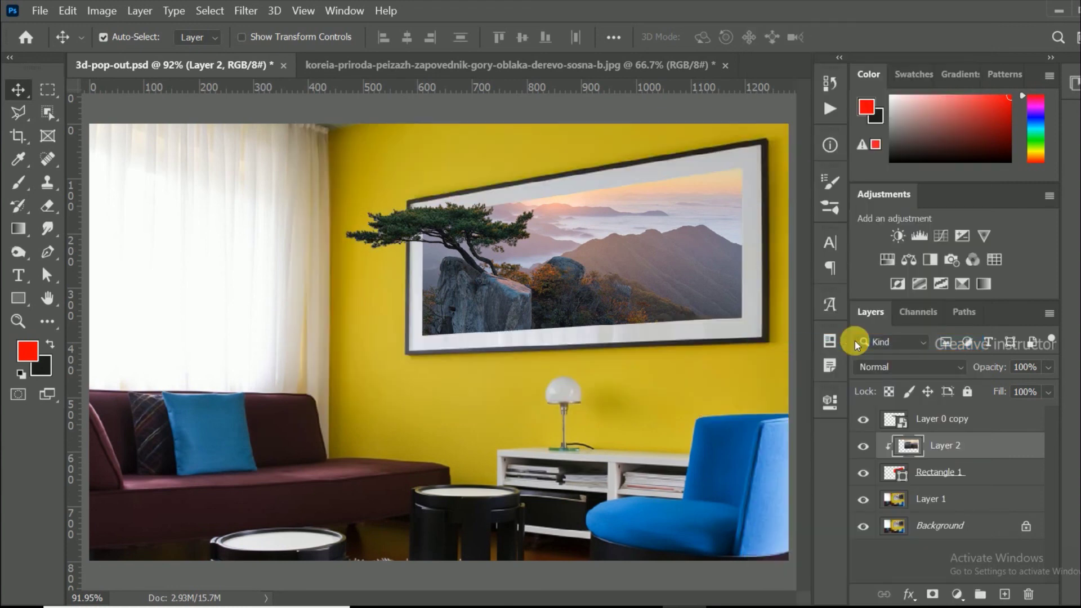